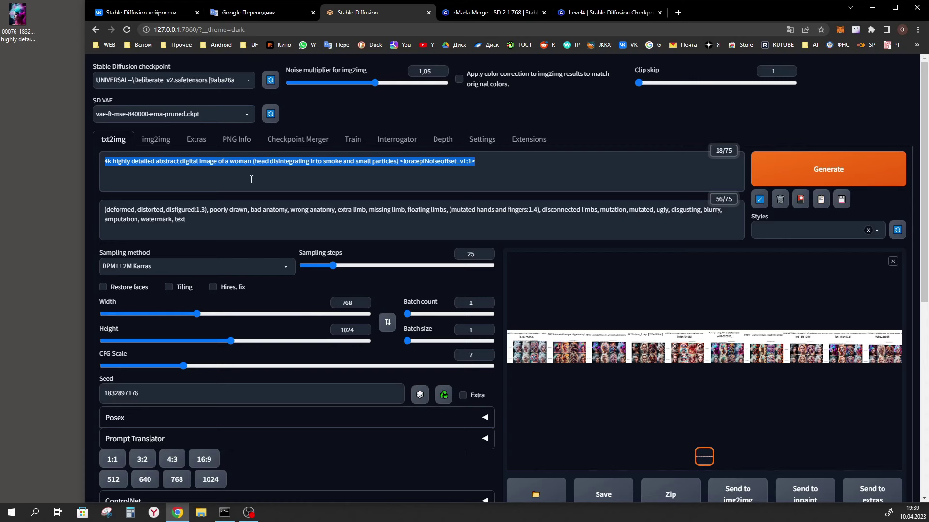
scroll(377, 419, down, 3)
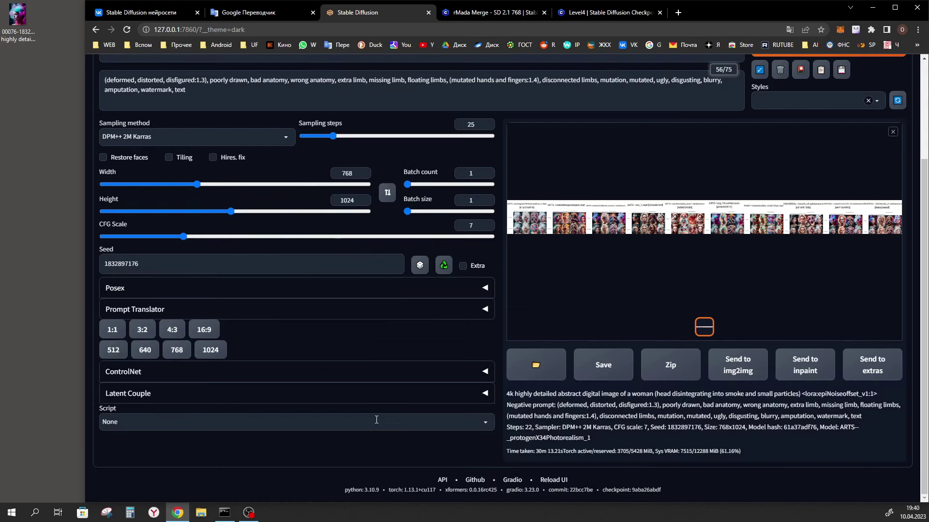
click(109, 423)
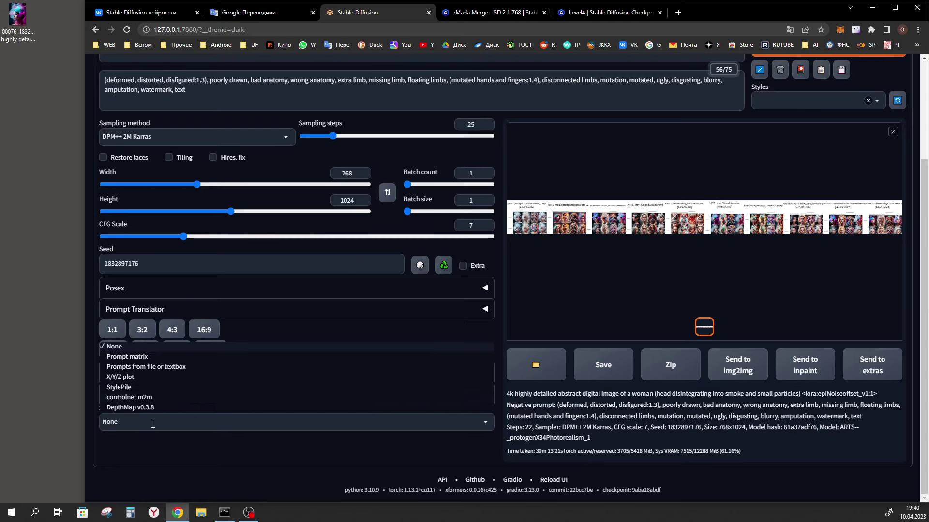
click(126, 377)
scroll(305, 388, down, 2)
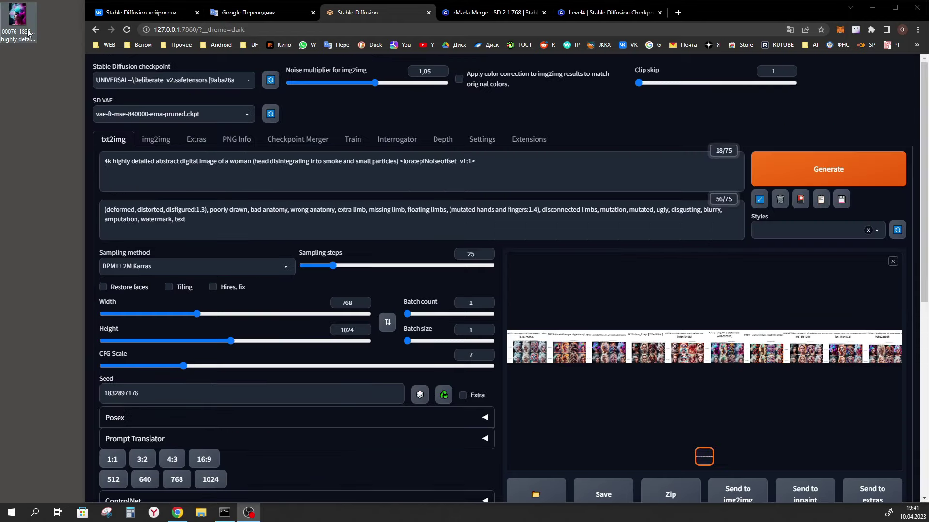
Preview the desktop portrait image, load its generation parameters into txt2img and remove the ENSD: 31337 override
double_click(17, 15)
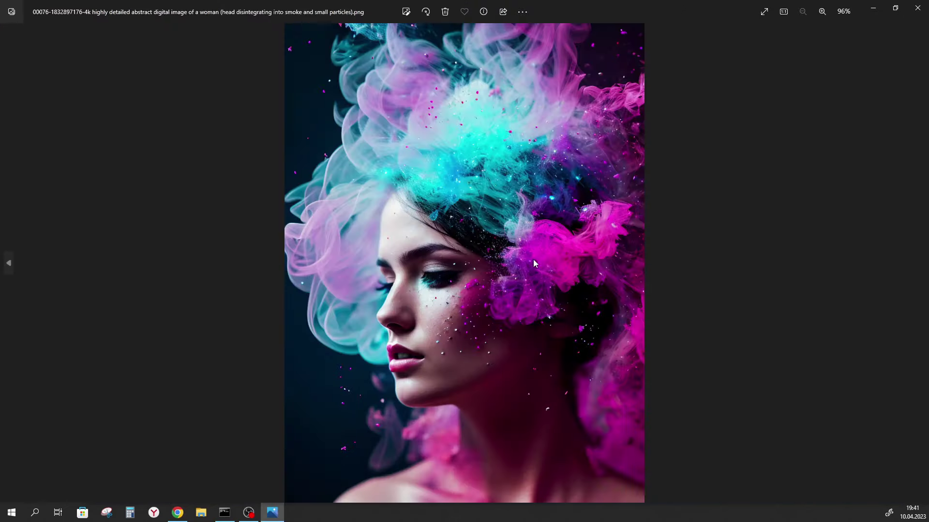
key(alt+F4)
drag(17, 15, 166, 161)
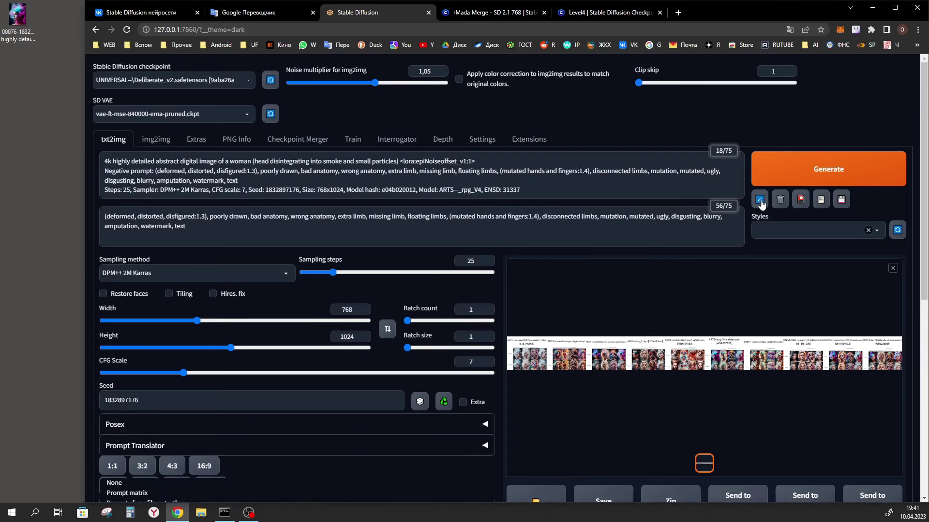
click(759, 199)
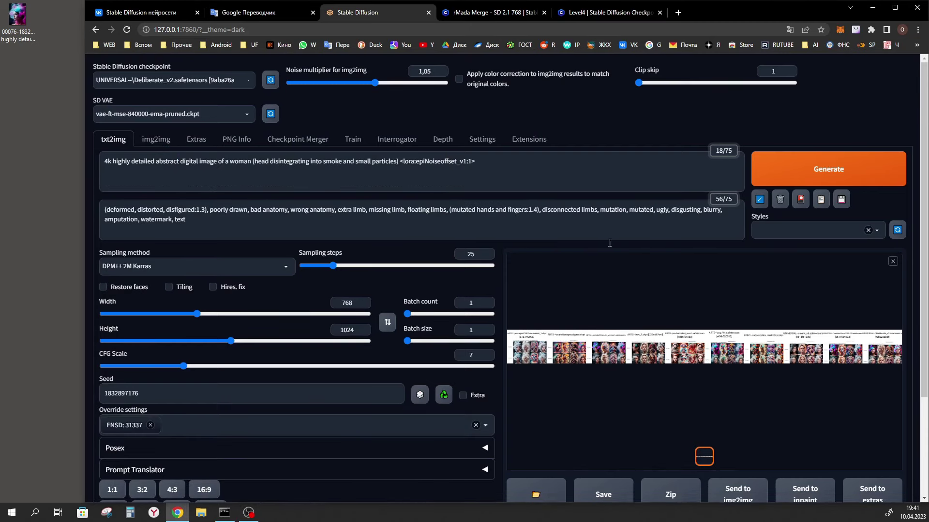
scroll(537, 328, down, 2)
click(151, 328)
Review the seed, width and height loaded from the image's parameters
double_click(231, 300)
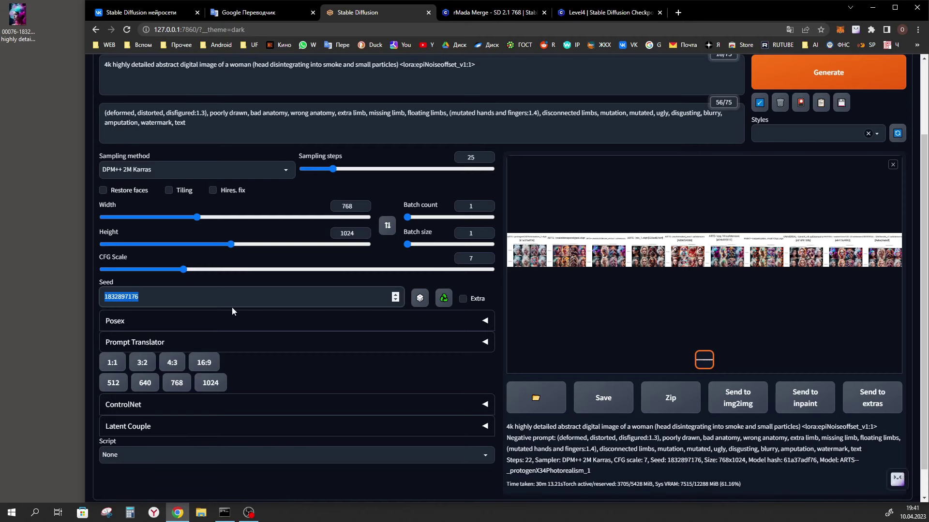
scroll(387, 349, up, 1)
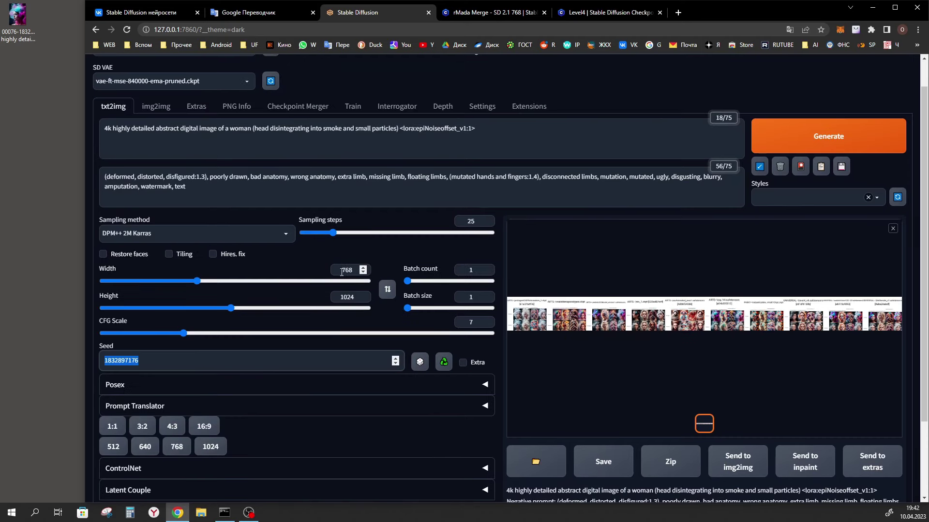
double_click(347, 270)
click(342, 297)
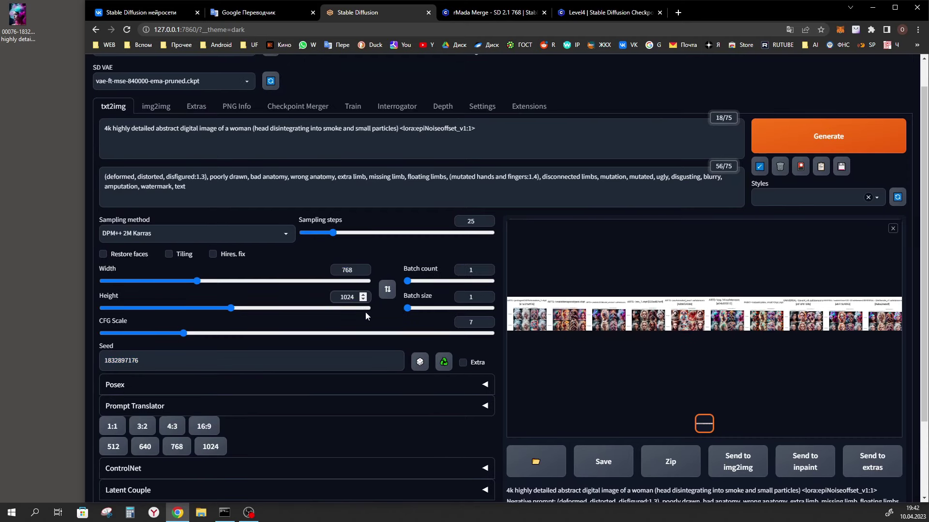
double_click(355, 270)
double_click(346, 296)
click(342, 270)
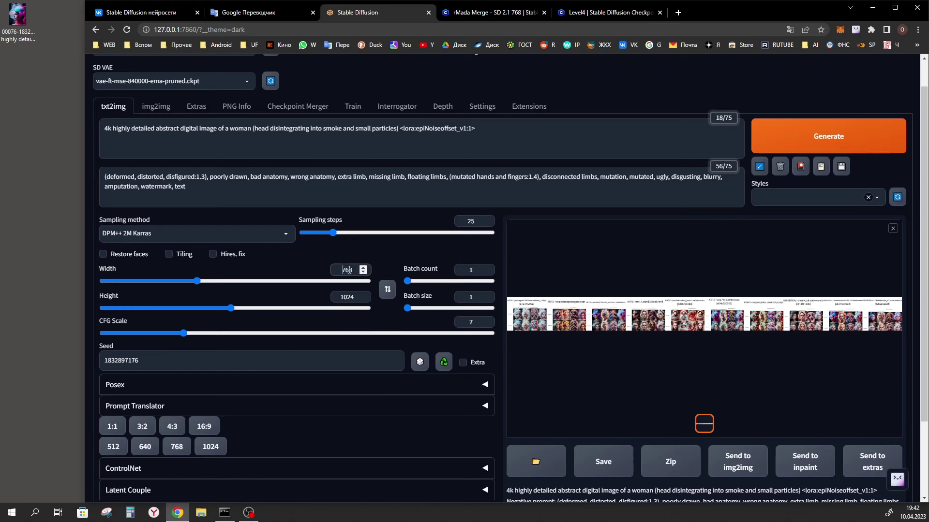
click(344, 298)
double_click(345, 298)
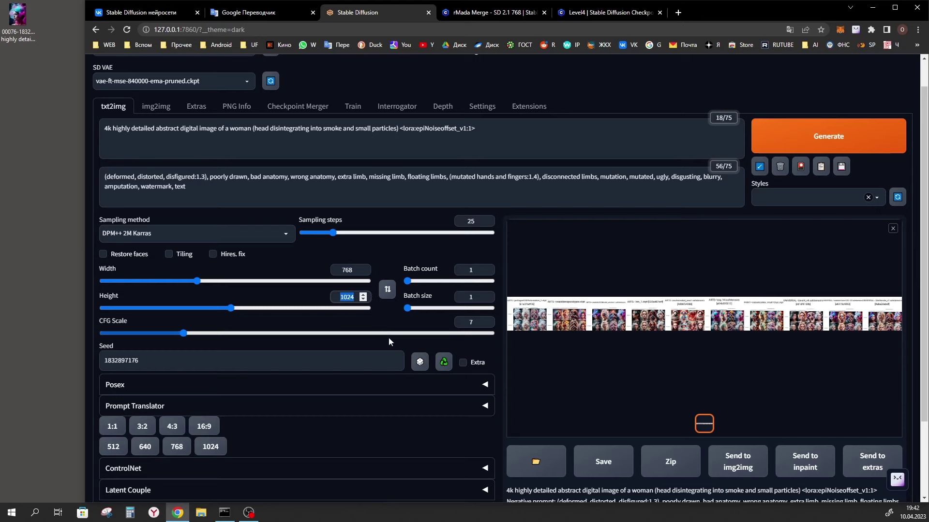
Choose the X/Y/Z plot script and set its X type to Prompt S/R
scroll(294, 411, down, 2)
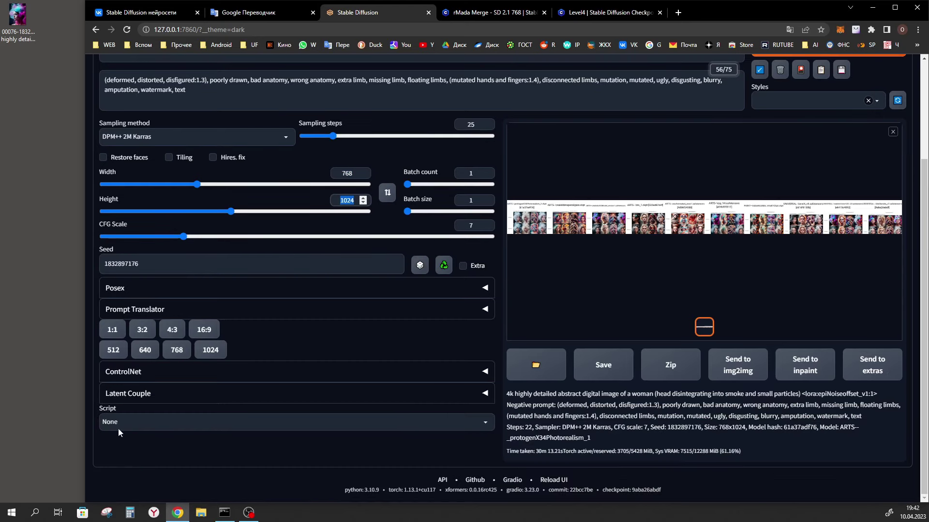
click(233, 428)
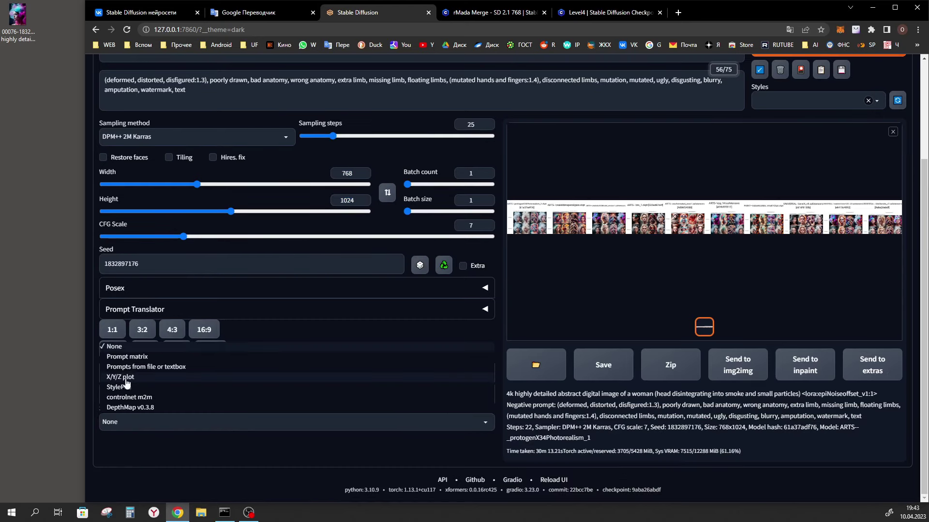
click(123, 379)
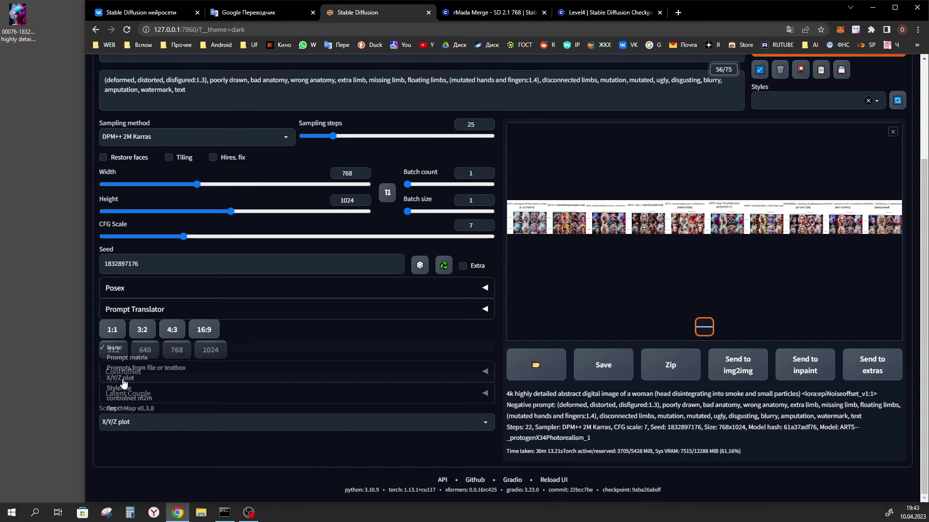
scroll(386, 401, down, 2)
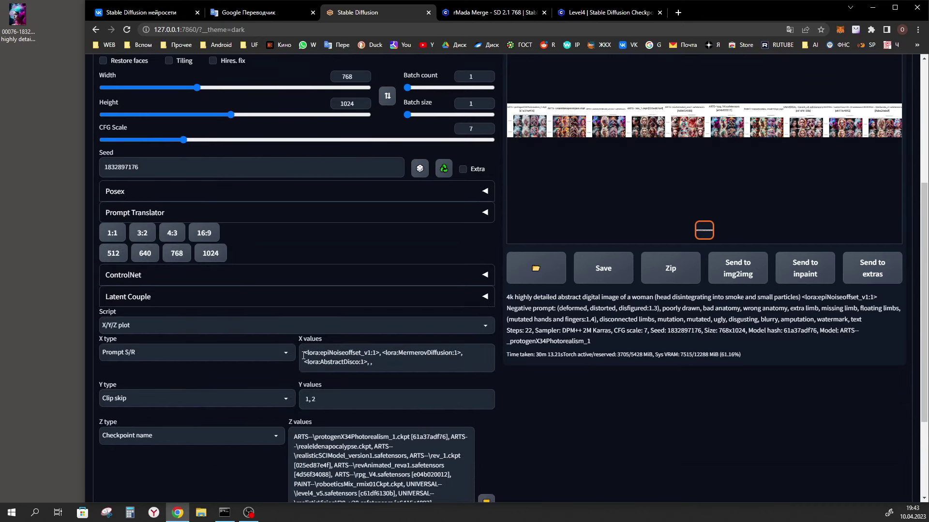
scroll(290, 341, down, 1)
click(287, 341)
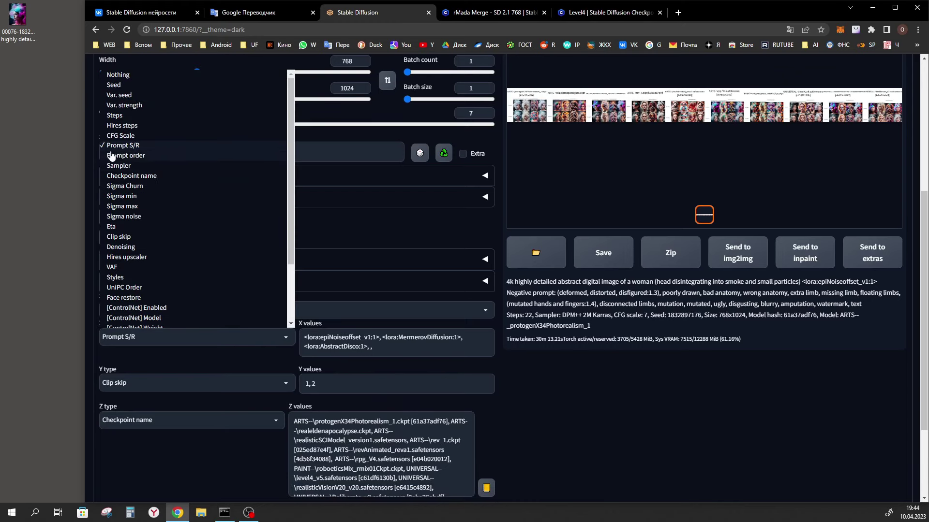
click(135, 146)
Remove the epiNoiseoffset_v1 Lora tag from the prompt and add it back from the Lora gallery
scroll(148, 339, up, 5)
click(484, 160)
drag(485, 159, 404, 170)
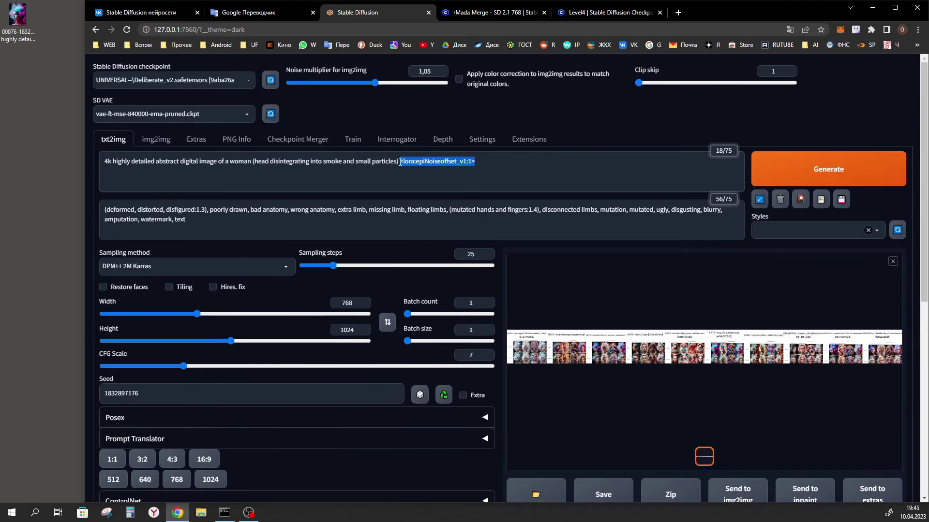
click(800, 199)
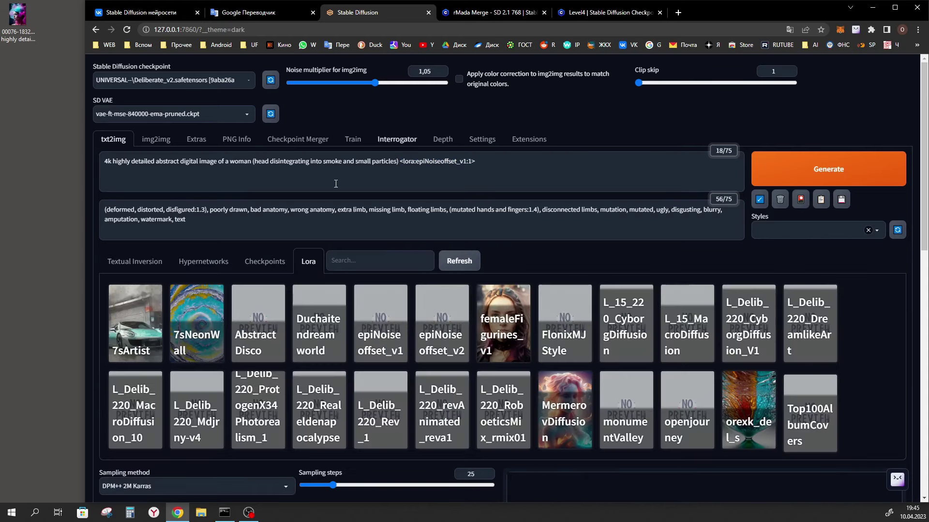
click(386, 337)
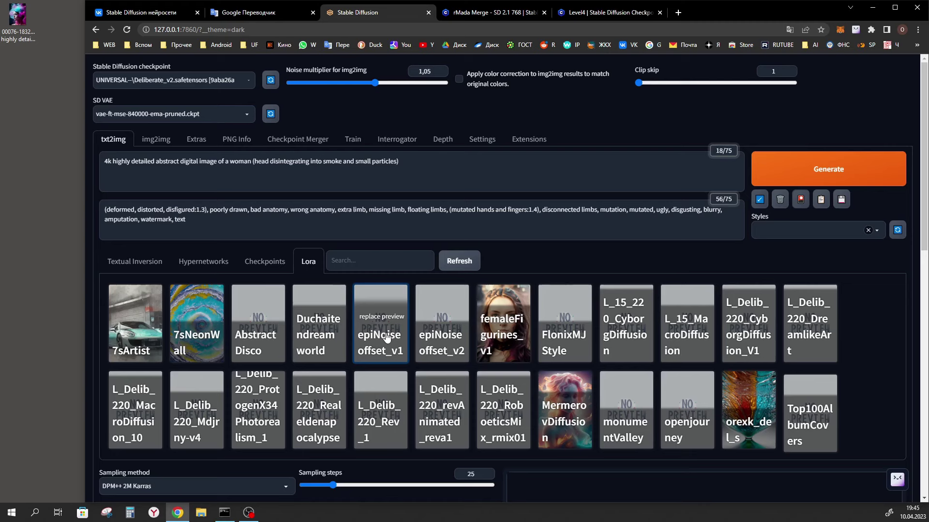
click(387, 337)
Copy the <lora:epiNoiseoffset_v1:1> tag from the prompt and paste it over the first entry of the X values
drag(474, 162, 401, 165)
right_click(402, 164)
click(435, 198)
scroll(310, 213, down, 10)
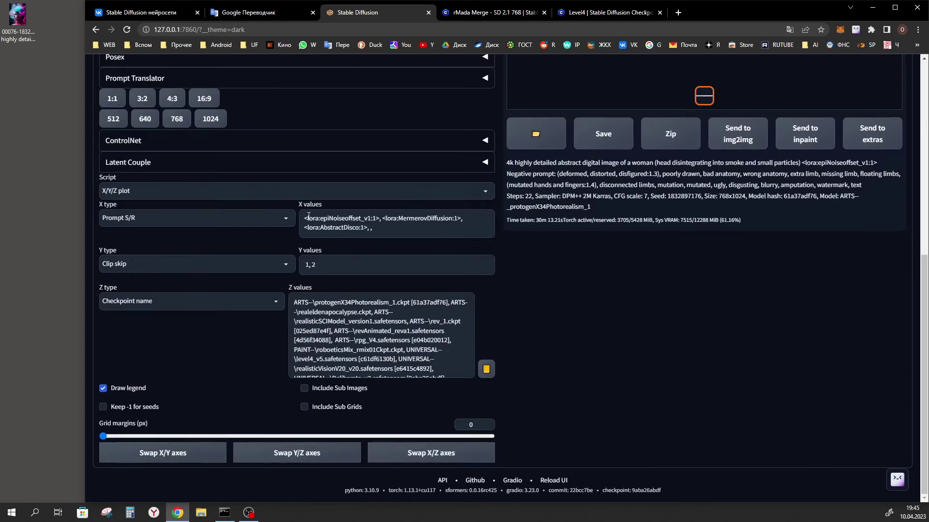
drag(303, 220, 380, 220)
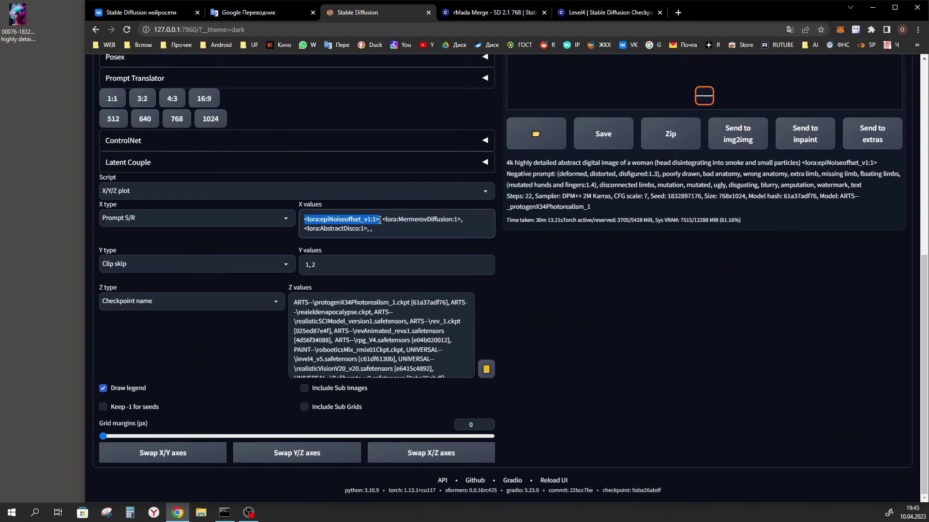
right_click(346, 219)
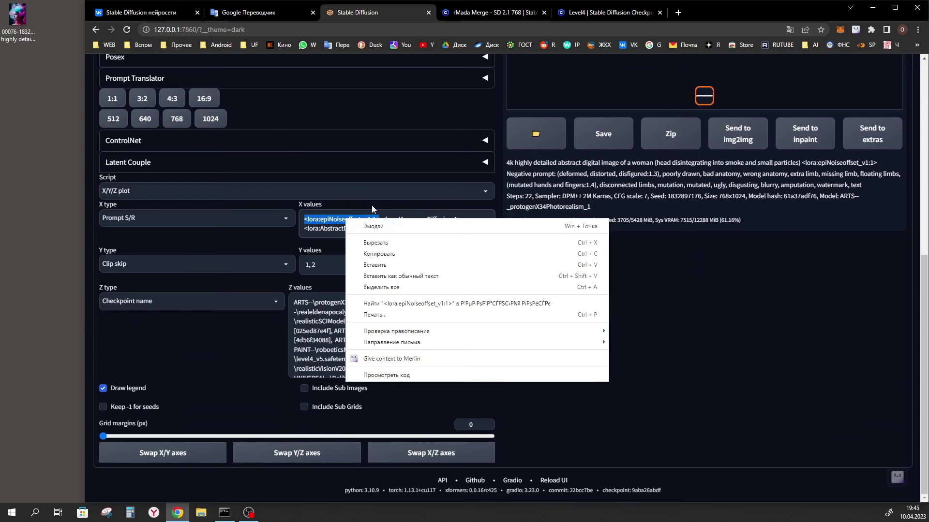
click(373, 266)
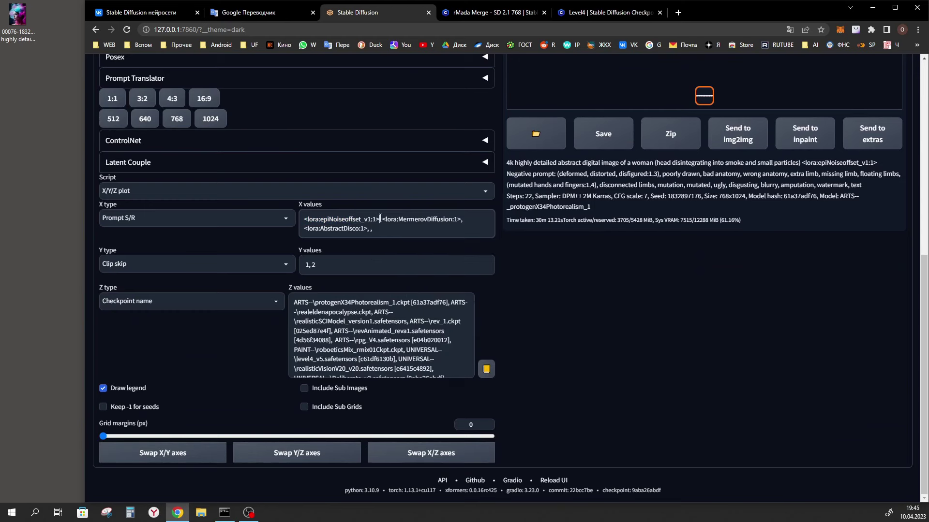
Review the Lora tags and the empty last entry in the X values
drag(380, 219, 304, 220)
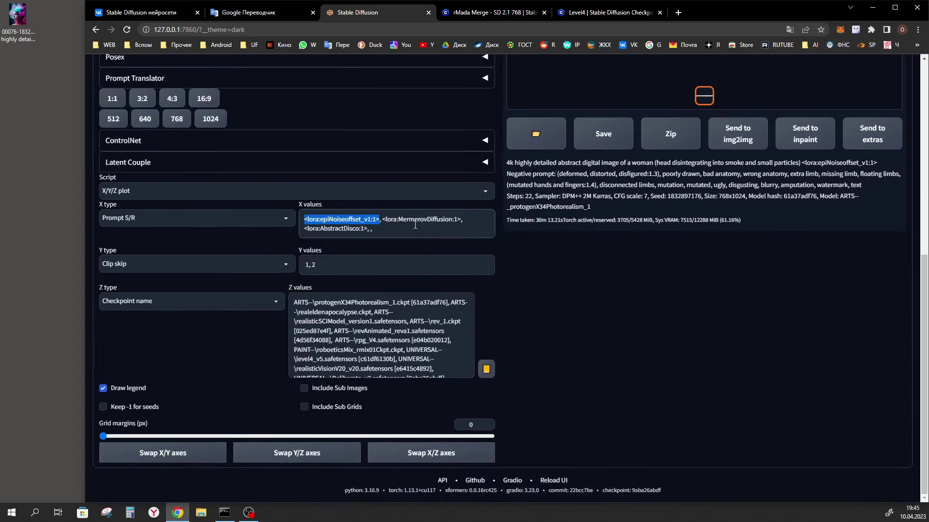
drag(382, 219, 461, 220)
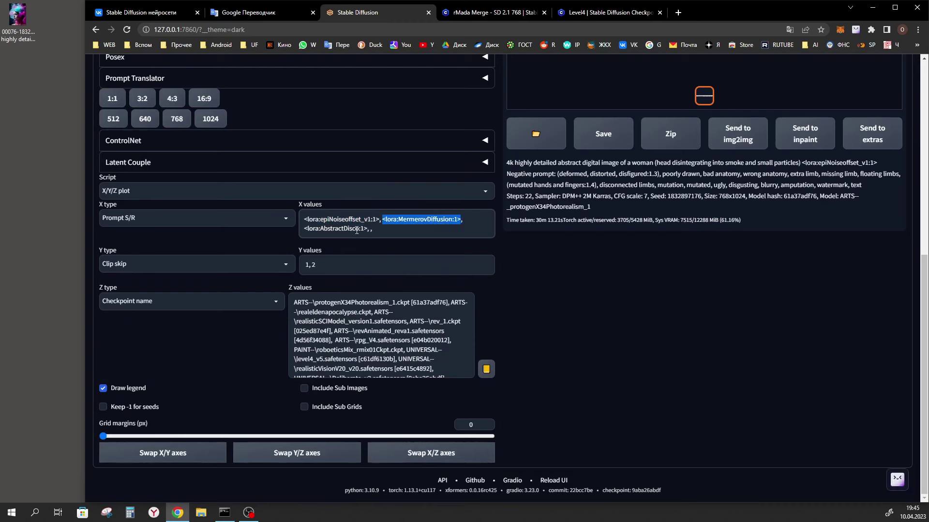
click(371, 231)
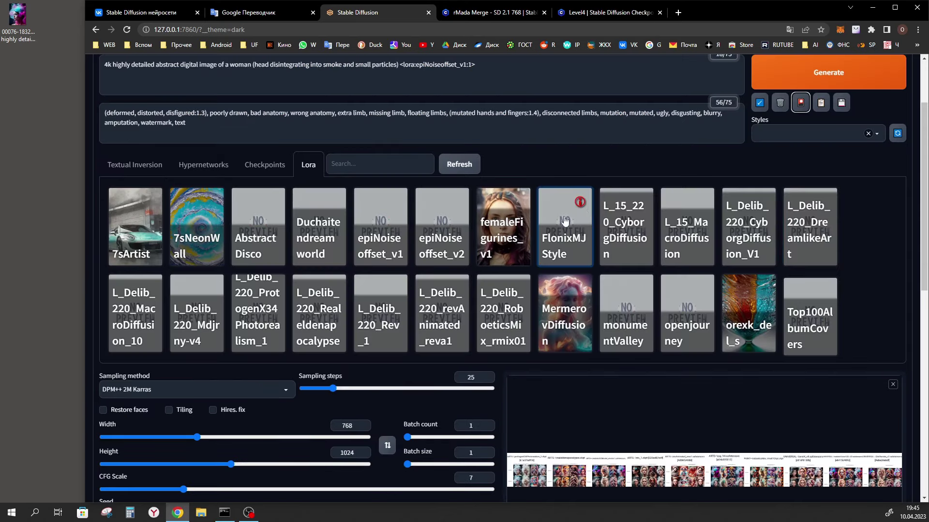
Add the MermerovDiffusion and AbstractDisco Loras to the end of the prompt
click(561, 319)
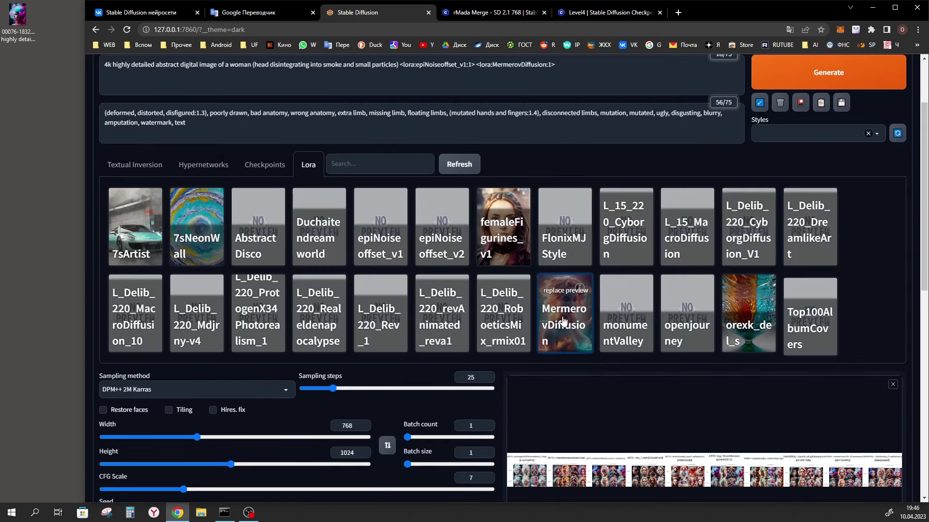
click(262, 246)
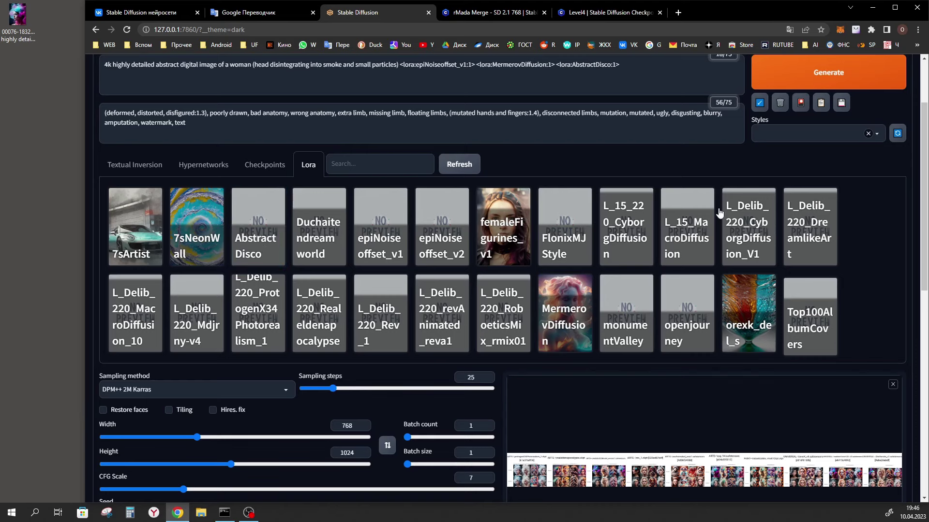
scroll(618, 200, up, 2)
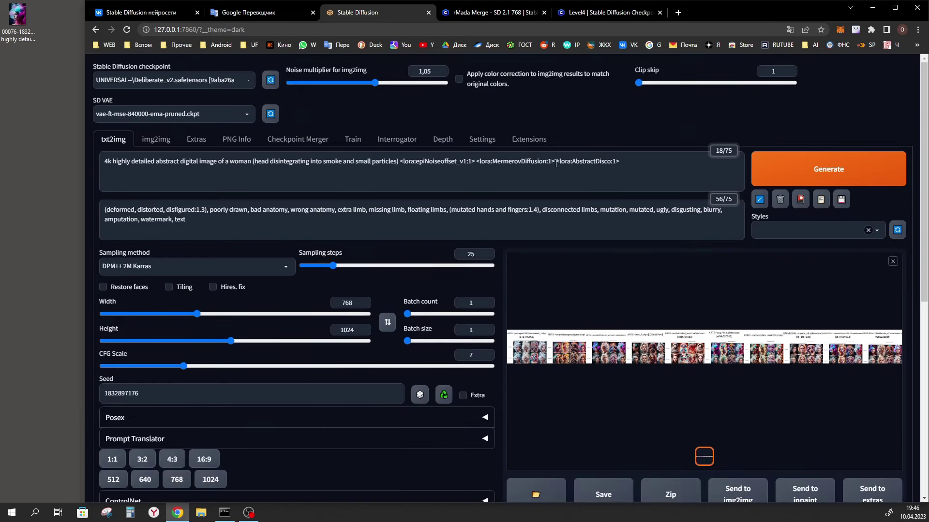
Copy the <lora:MermerovDiffusion:1> tag from the prompt and paste it over the second entry of the X values
drag(555, 164, 477, 163)
right_click(488, 164)
click(524, 200)
scroll(386, 214, down, 7)
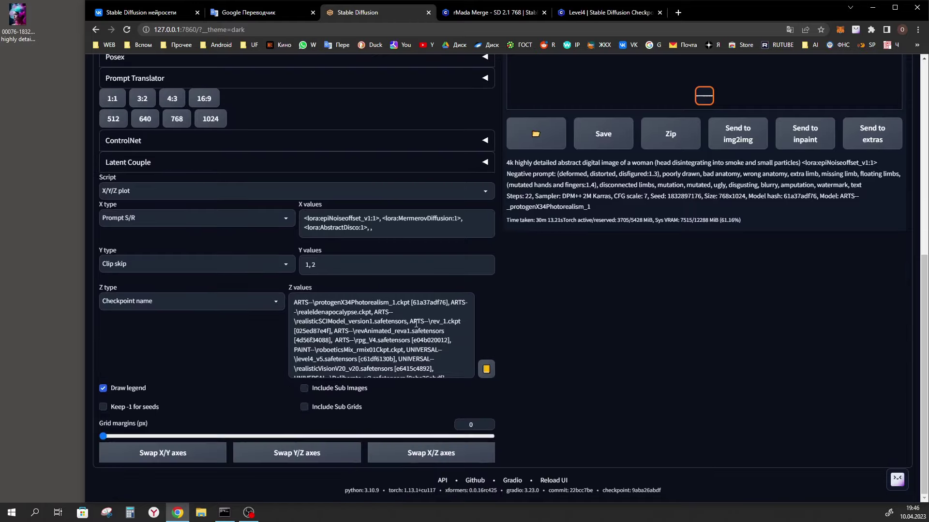
drag(384, 218, 461, 218)
right_click(435, 220)
click(454, 271)
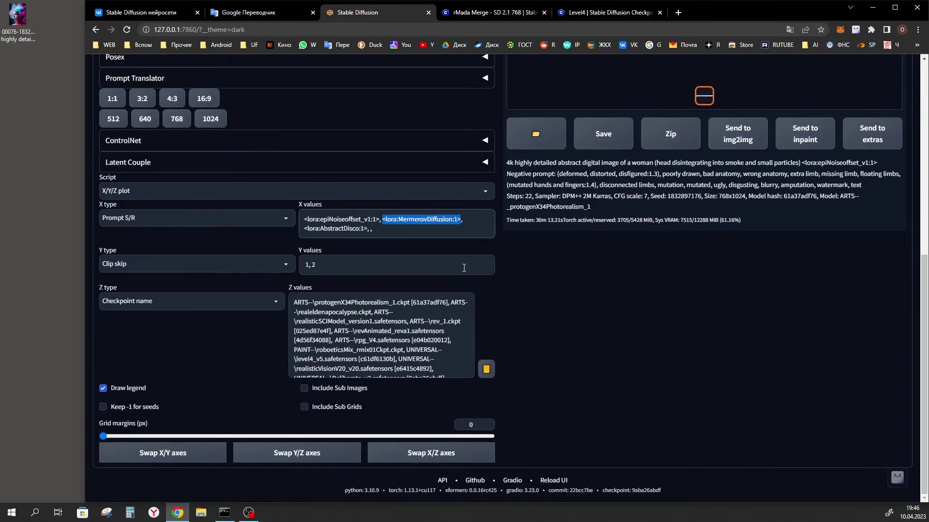
click(371, 228)
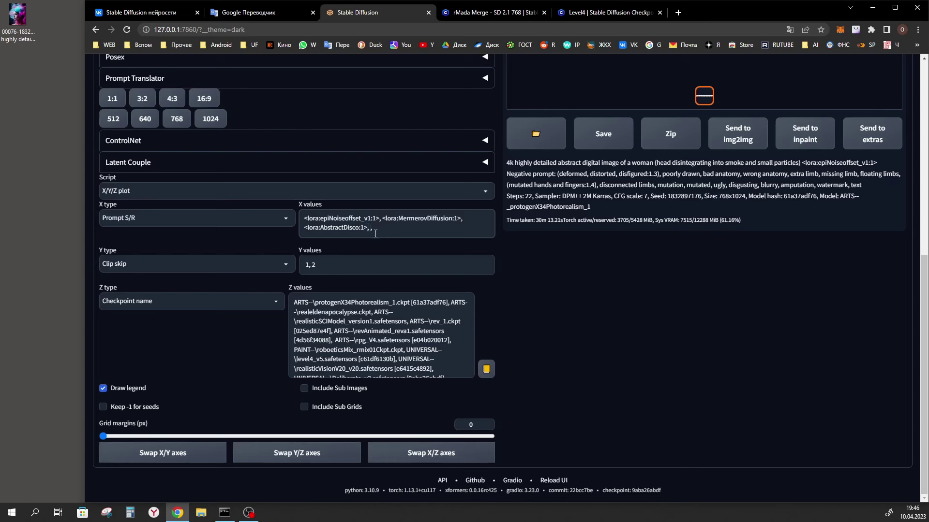
key(BackSpace)
Select the MermerovDiffusion and AbstractDisco Lora tags at the end of the prompt
scroll(369, 230, up, 8)
click(631, 157)
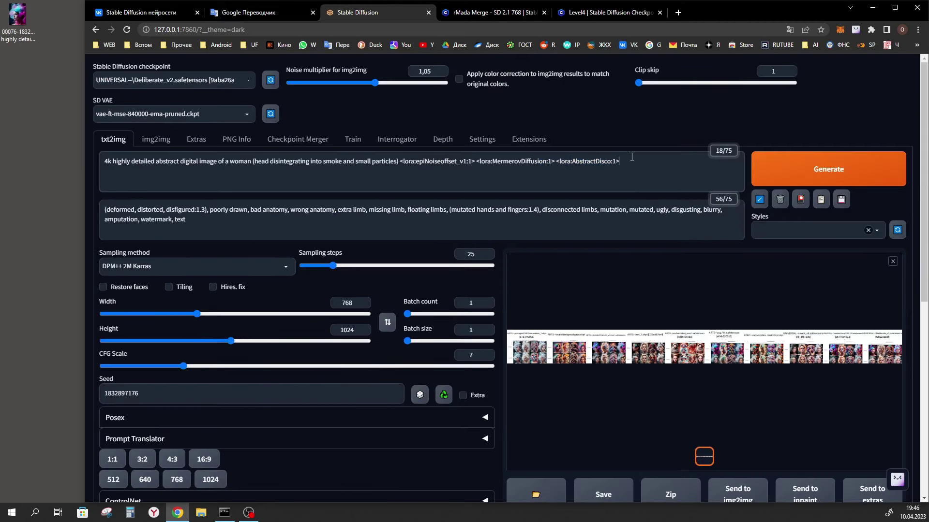
drag(627, 161, 477, 162)
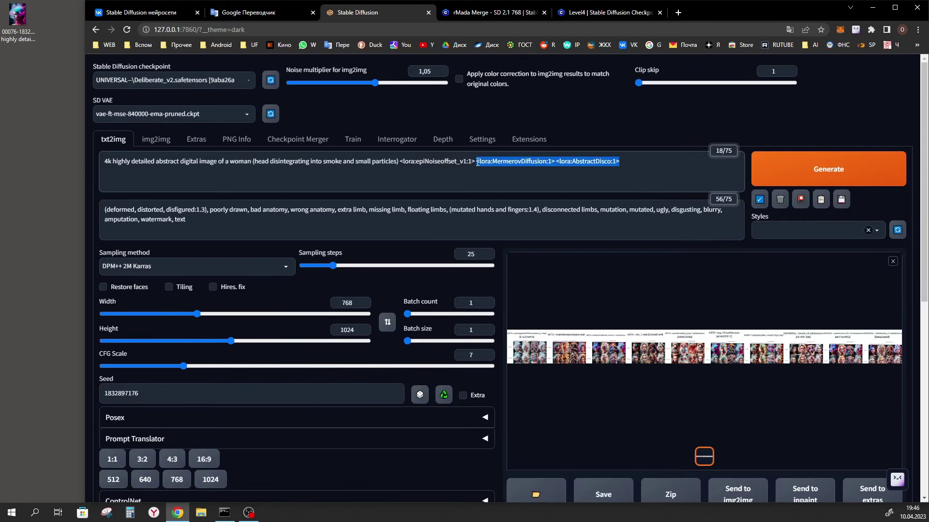
scroll(110, 289, down, 7)
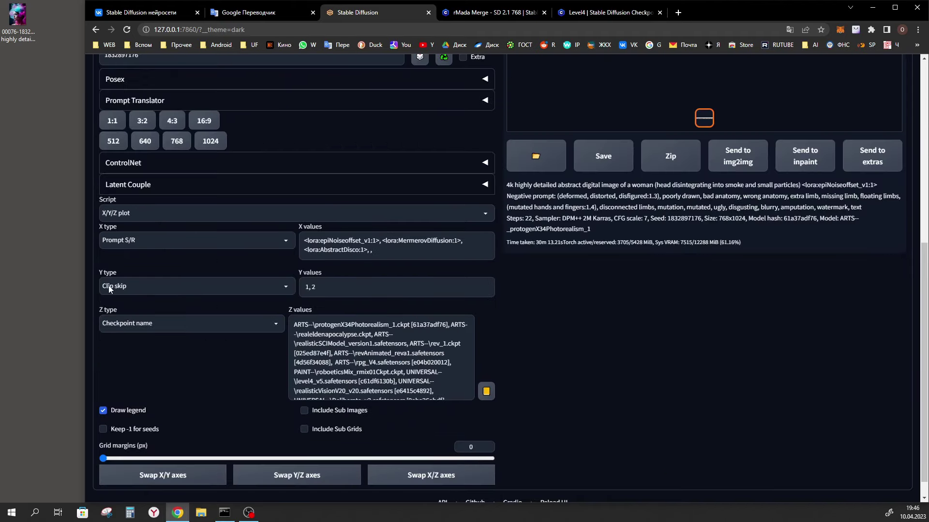
Check the Y axis's Clip skip type and its values 1, 2 against the clip skip setting at the start of the page
click(286, 289)
click(125, 238)
drag(316, 287, 309, 287)
double_click(308, 287)
double_click(313, 288)
scroll(601, 367, down, 1)
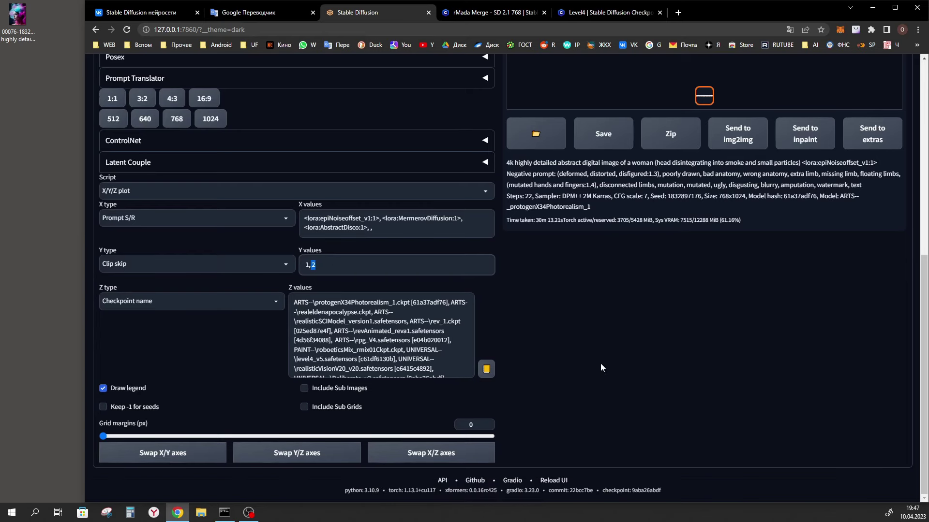
scroll(600, 364, up, 8)
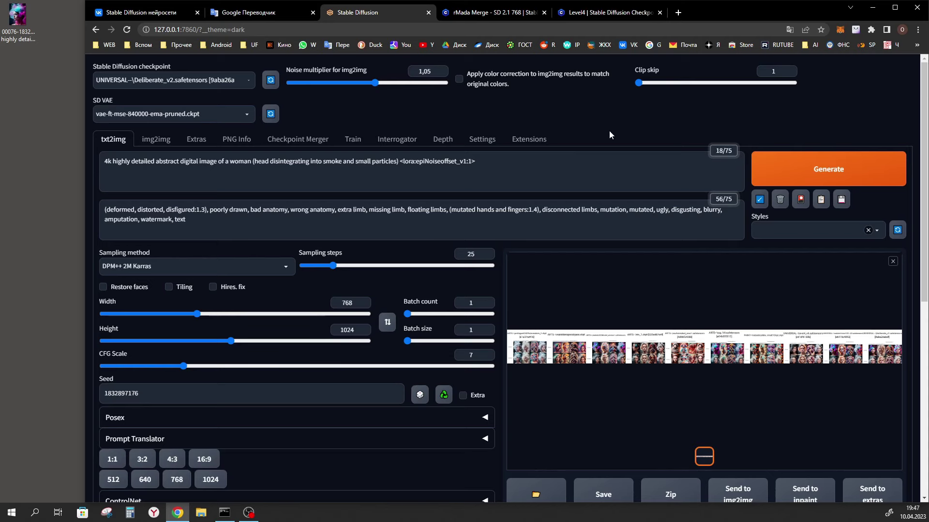
scroll(544, 312, down, 7)
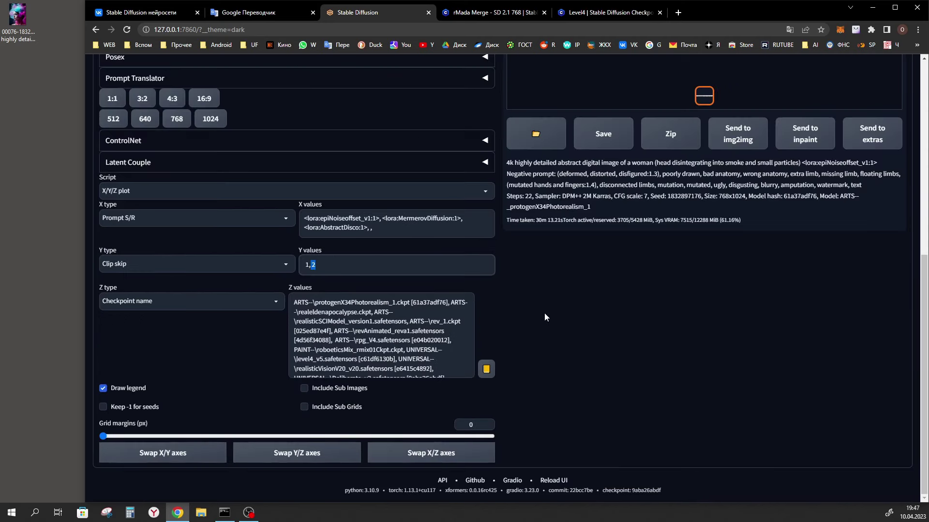
Keep Checkpoint name as the Z type and refill the Z values with all available checkpoints
click(137, 305)
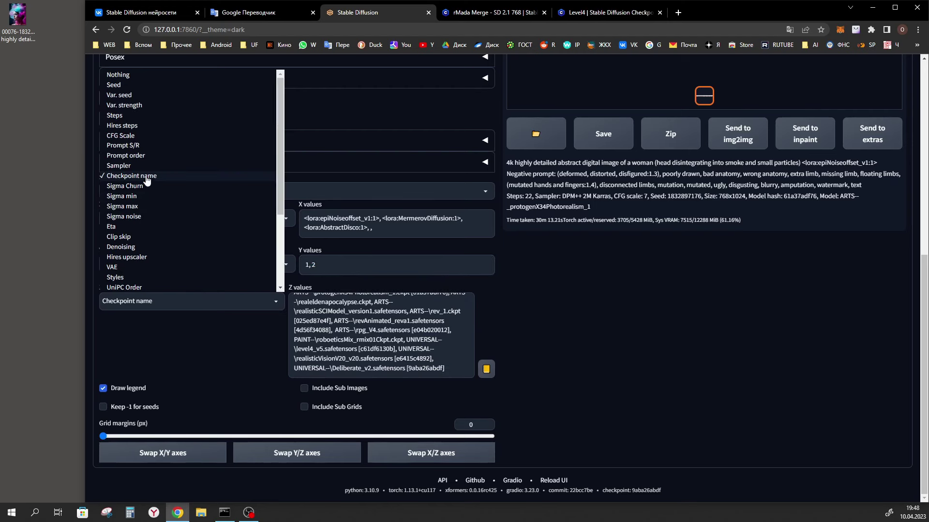
click(644, 315)
key(ctrl+a)
key(BackSpace)
click(487, 370)
scroll(436, 425, down, 2)
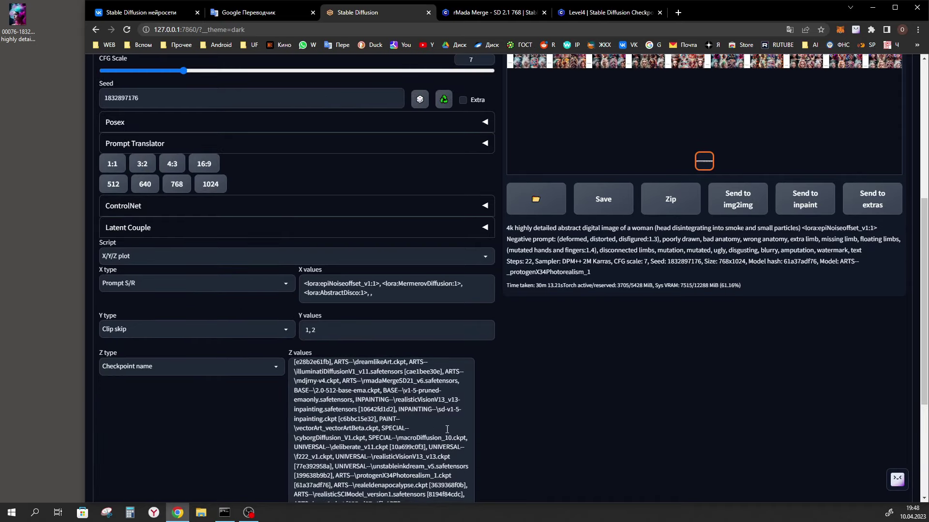
scroll(649, 441, down, 2)
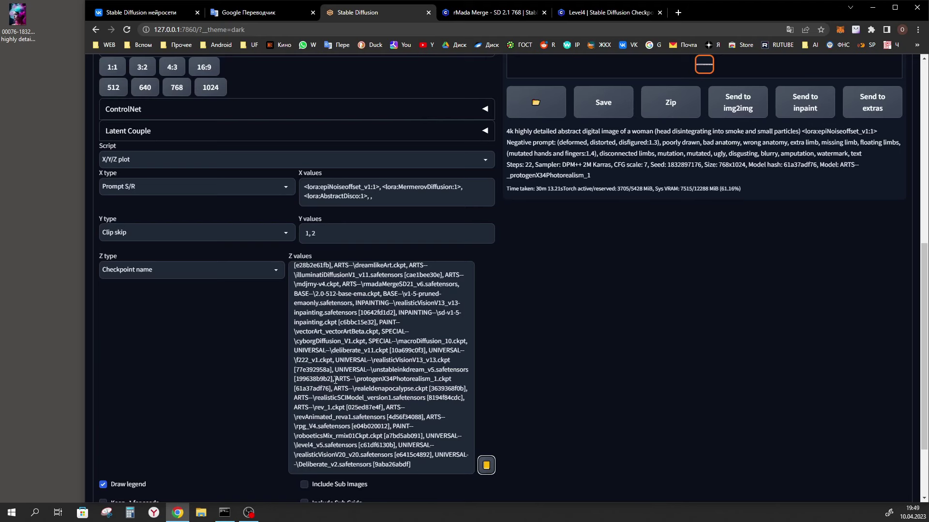
Remove all checkpoints listed before ARTS--\protogenX34Photorealism_1.ckpt from the Z values
drag(336, 381, 286, 257)
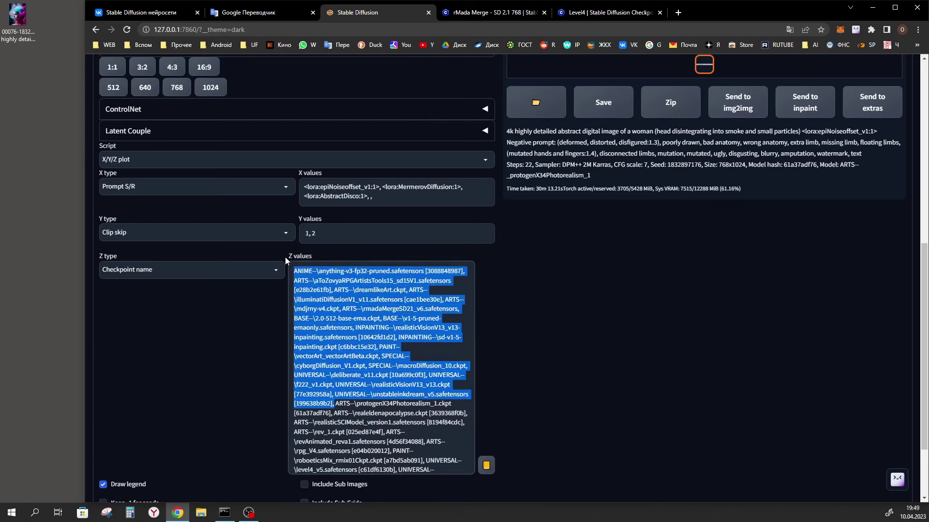
key(BackSpace)
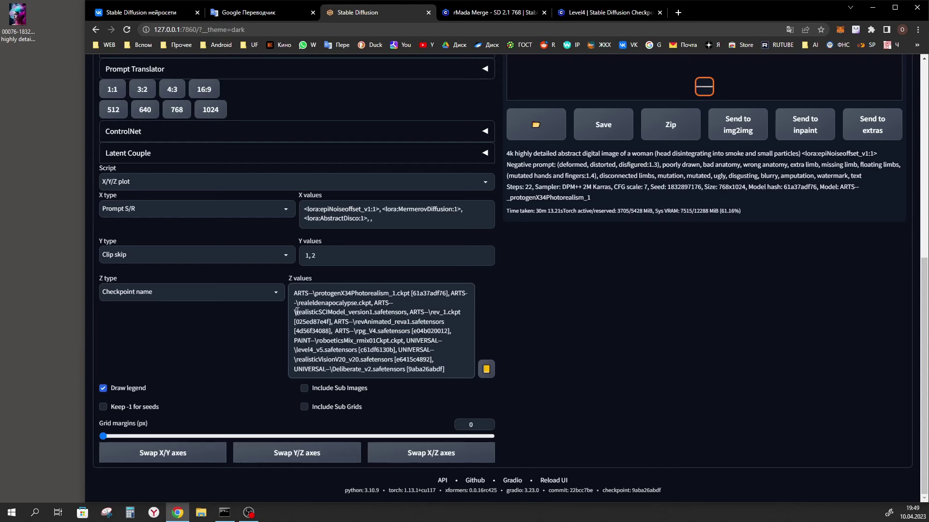
drag(296, 312, 314, 322)
click(334, 313)
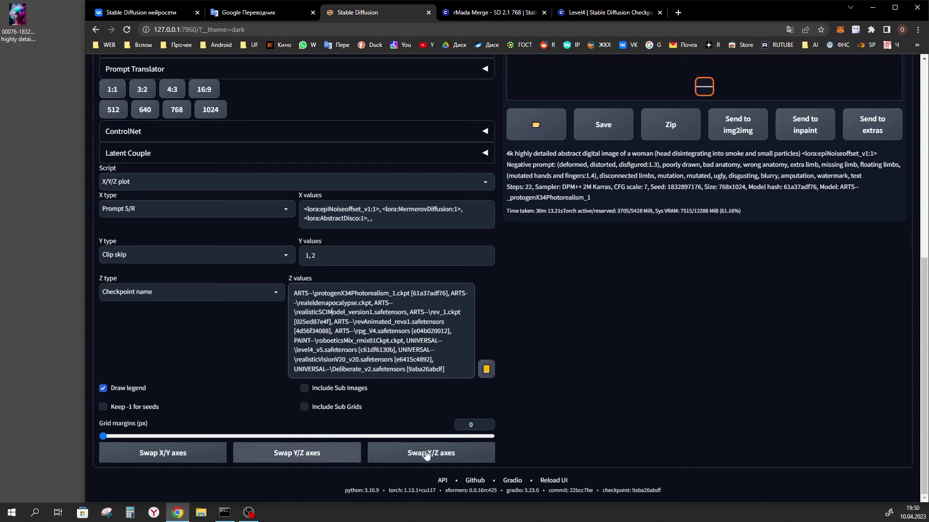
Choose vae-ft-mse-840000-ema-pruned.ckpt as the SD VAE
scroll(597, 461, up, 8)
click(245, 115)
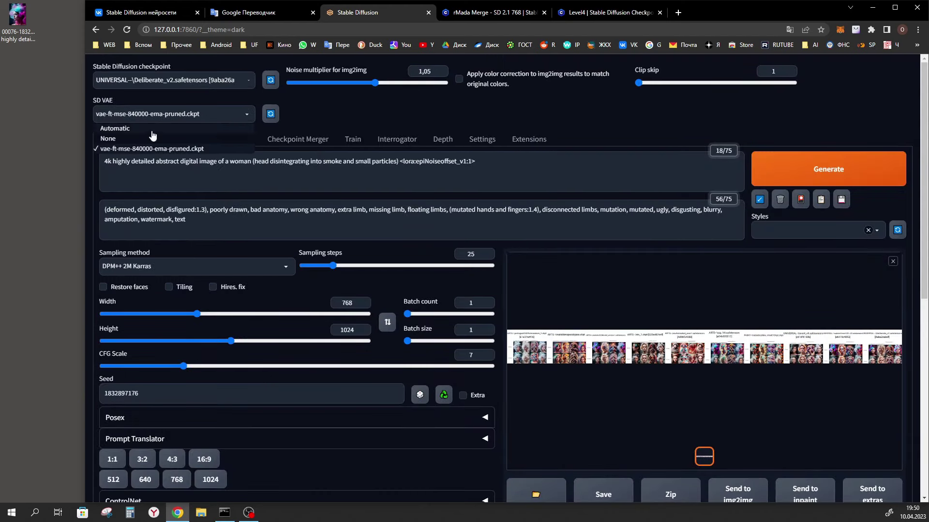
click(134, 154)
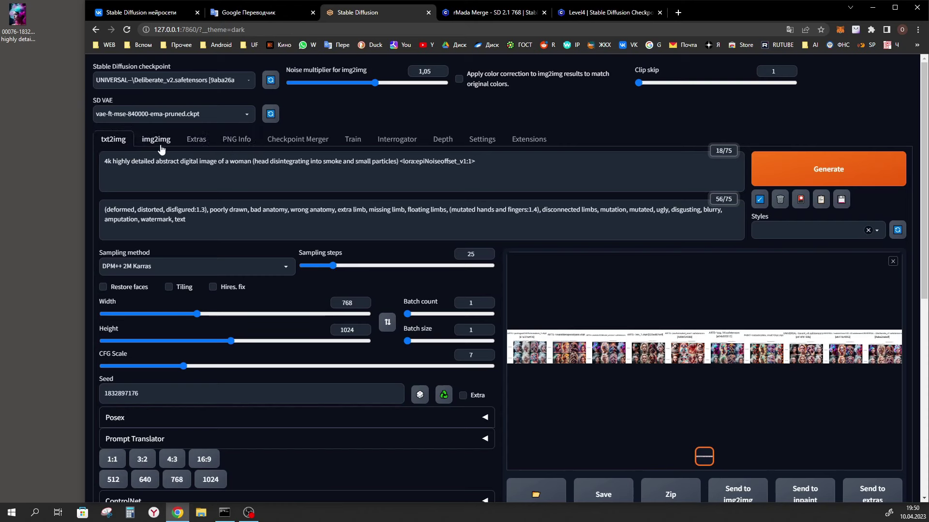
scroll(269, 164, down, 1)
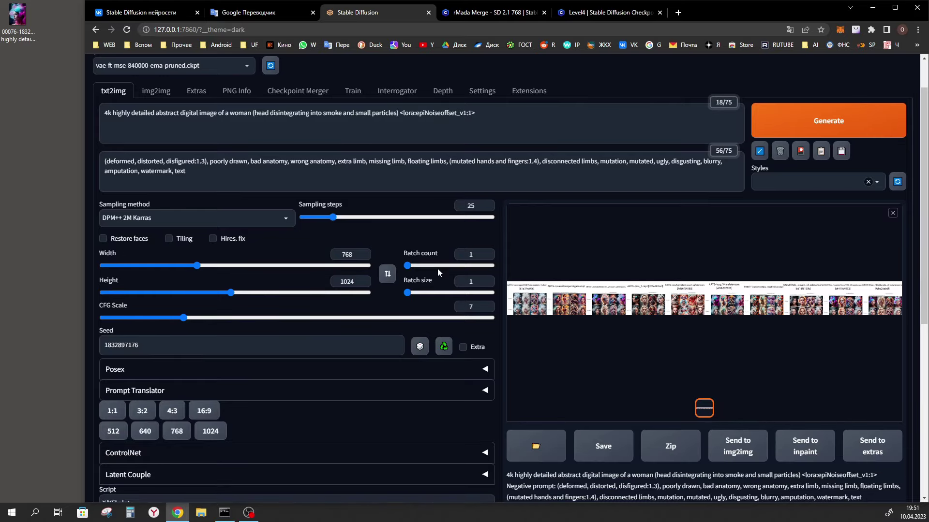
scroll(495, 319, down, 4)
scroll(556, 320, up, 4)
key(super+Up)
scroll(850, 379, down, 3)
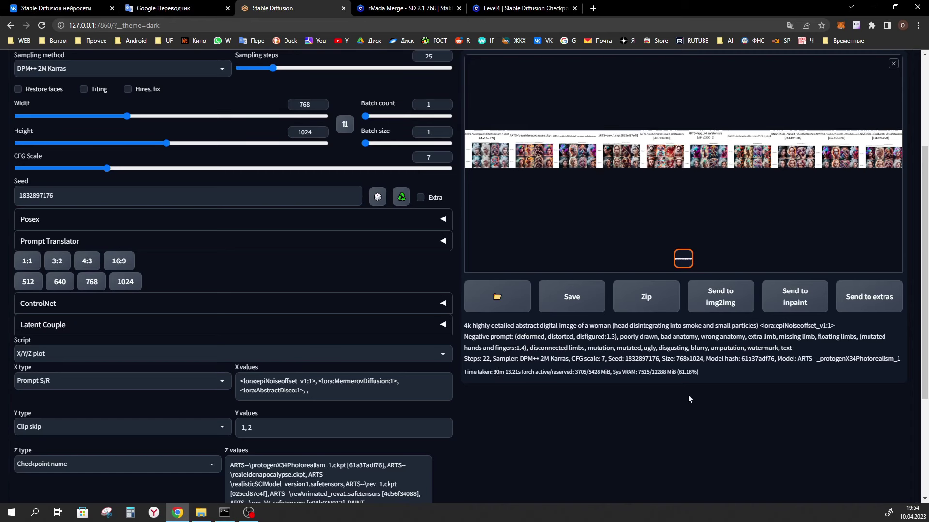
right_click(662, 154)
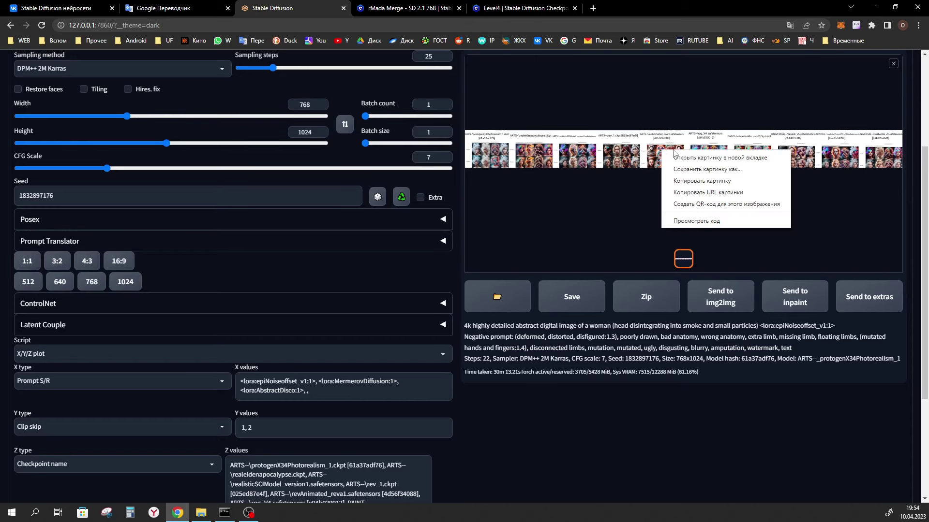
click(702, 170)
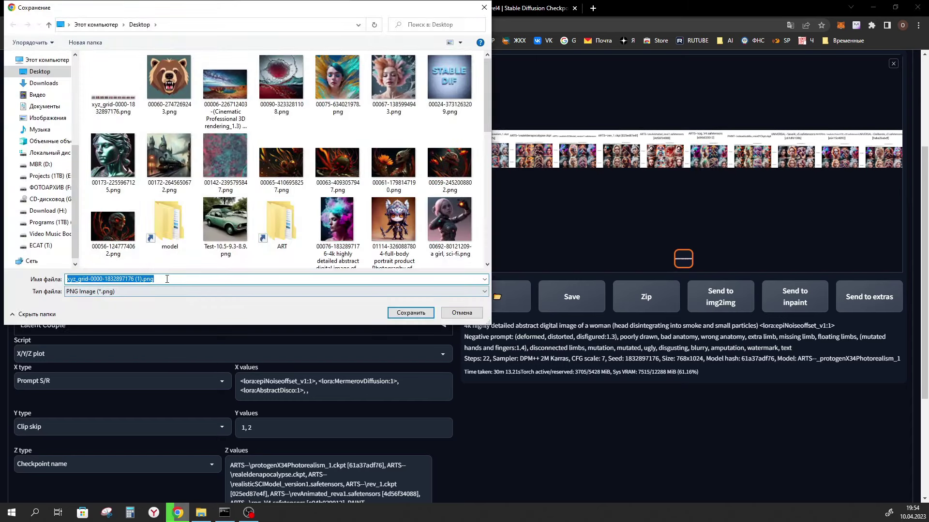
drag(154, 279, 142, 279)
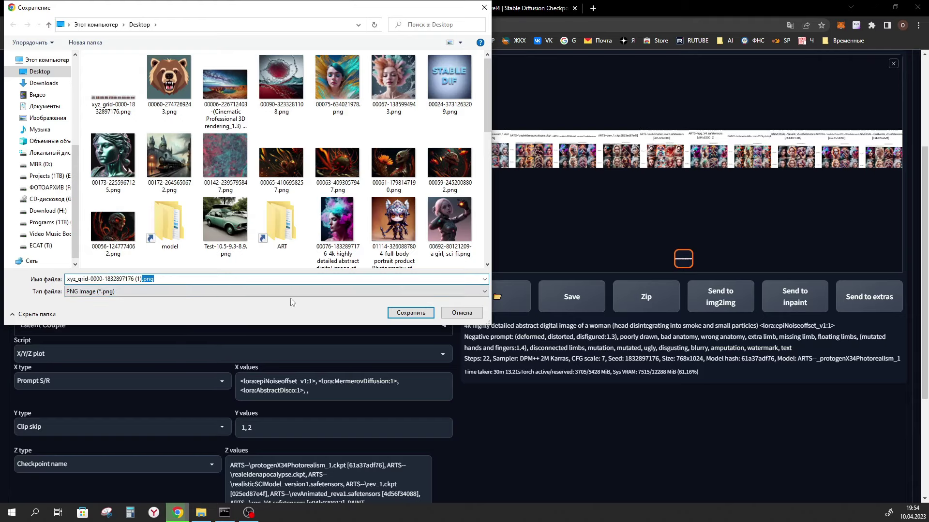
click(410, 312)
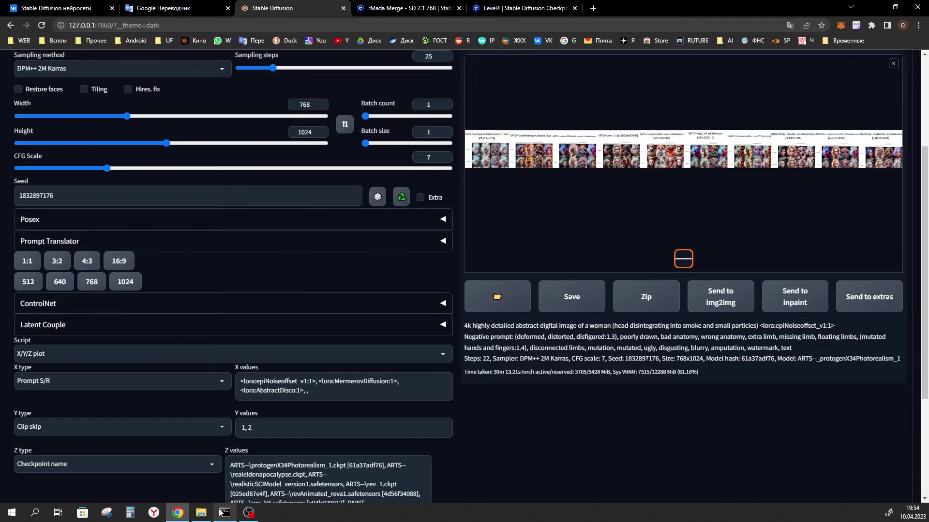
Switch to File Explorer, open xyz_grid-0000-1832897176.jpg from the 2023-04-10 grids folder, examine its checkpoint grids up close and close it
click(201, 513)
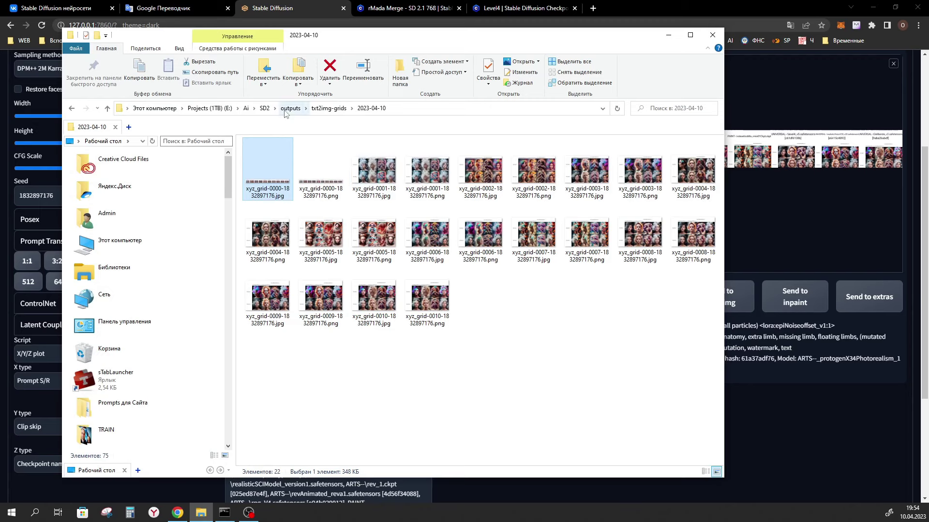
mouse_move(268, 181)
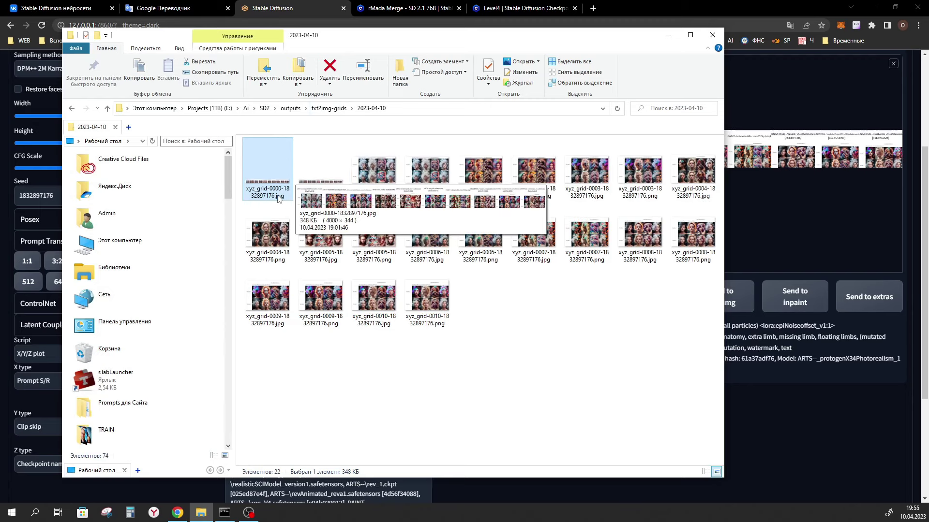
double_click(275, 183)
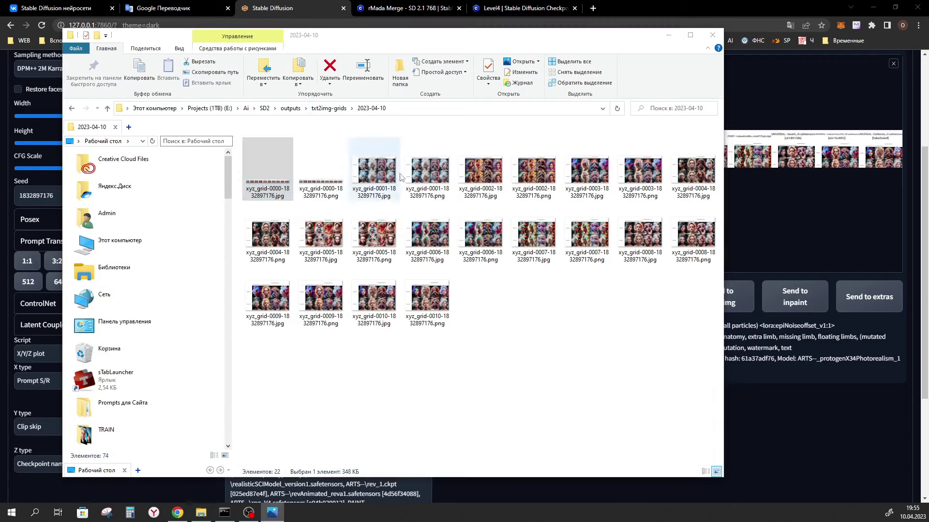
scroll(402, 267, up, 3)
scroll(403, 267, up, 2)
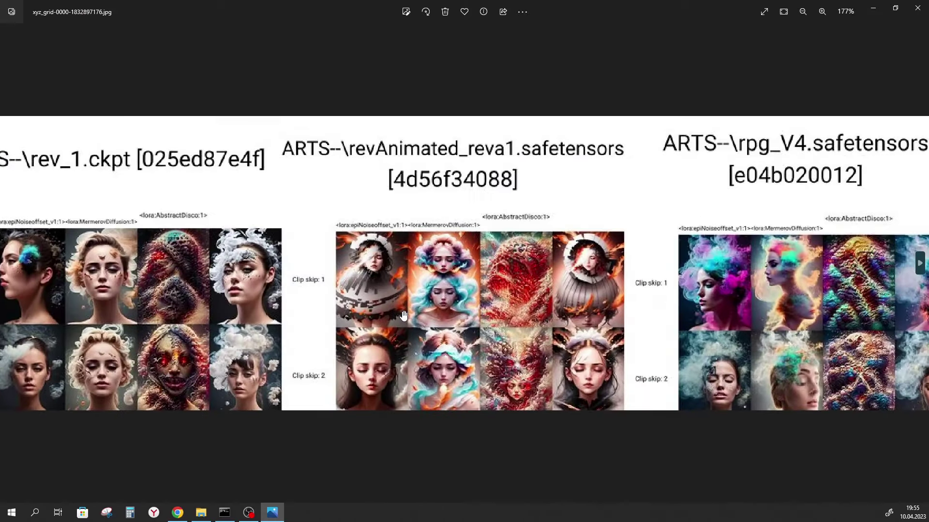
scroll(366, 325, up, 2)
drag(366, 325, 893, 325)
key(alt+F4)
Examine xyz_grid-0000-1832897176.png up close, comparing the Lora columns from the protogenX34Photorealism_1 grid to the realisticSCIModel_version1 grid
click(671, 161)
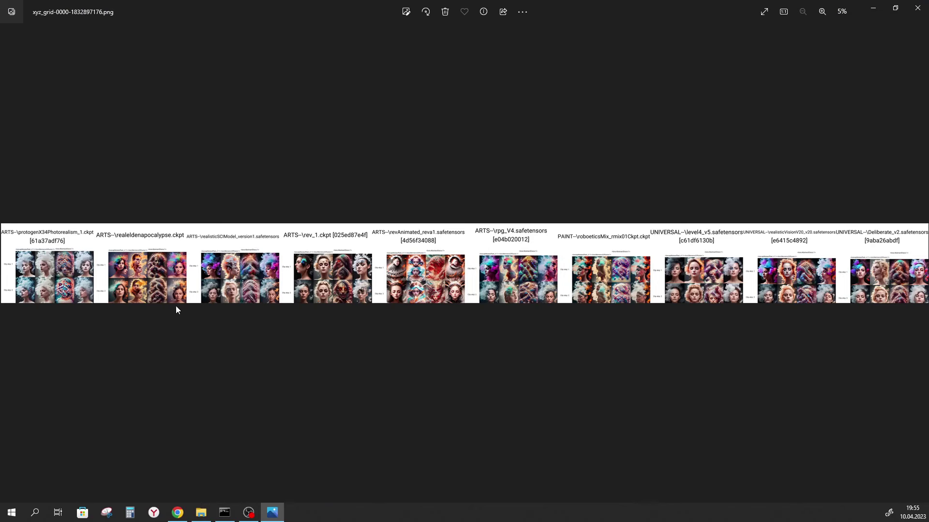
scroll(100, 255, up, 2)
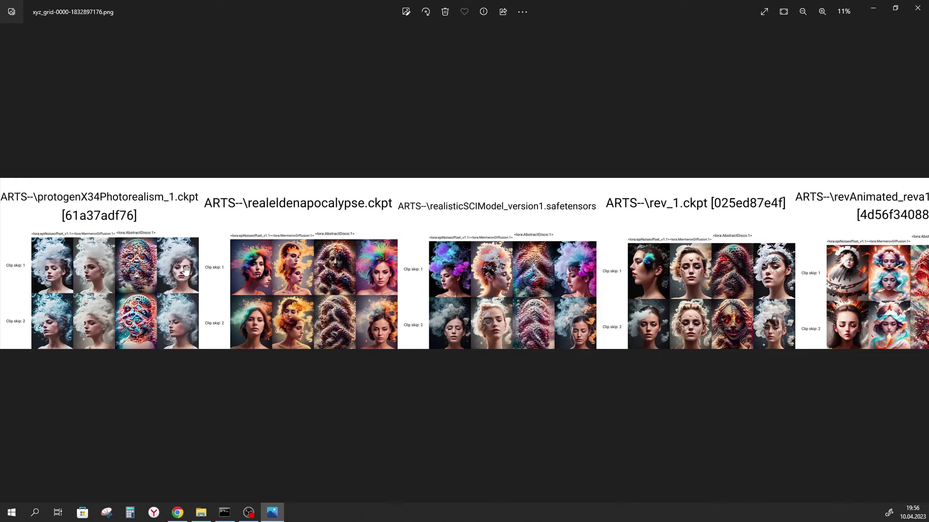
scroll(186, 269, up, 3)
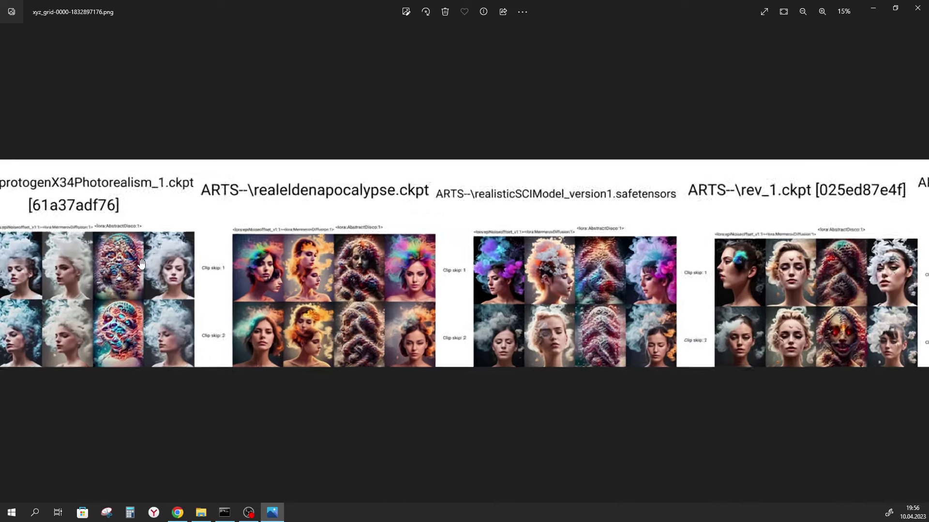
scroll(146, 264, up, 1)
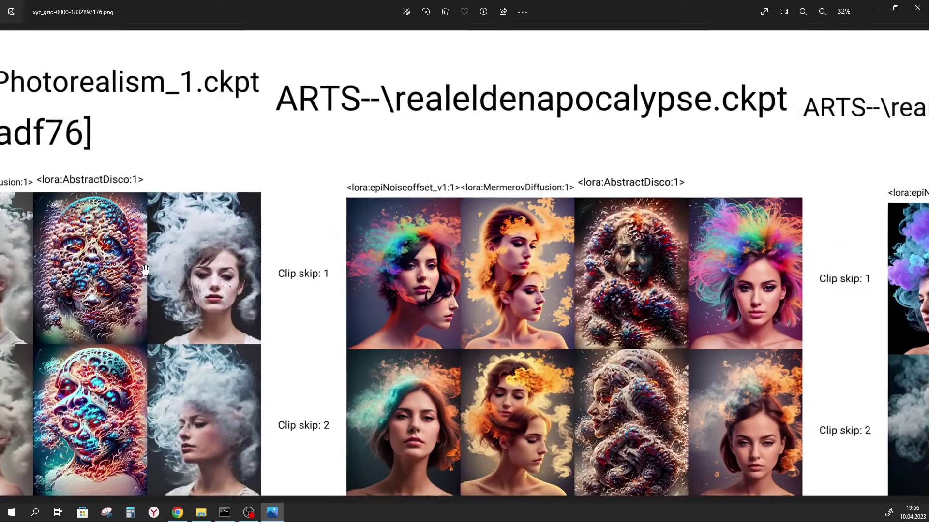
drag(146, 263, 445, 260)
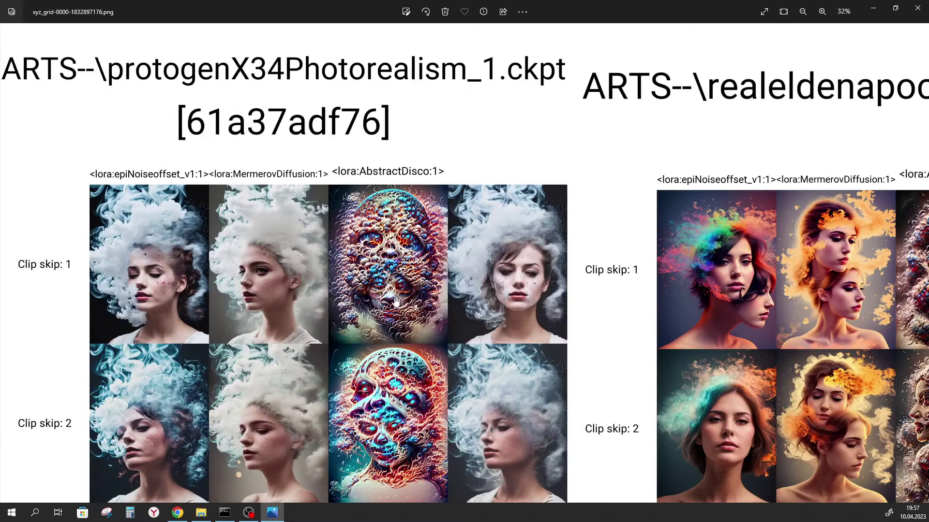
drag(677, 295, 391, 294)
drag(706, 303, 349, 276)
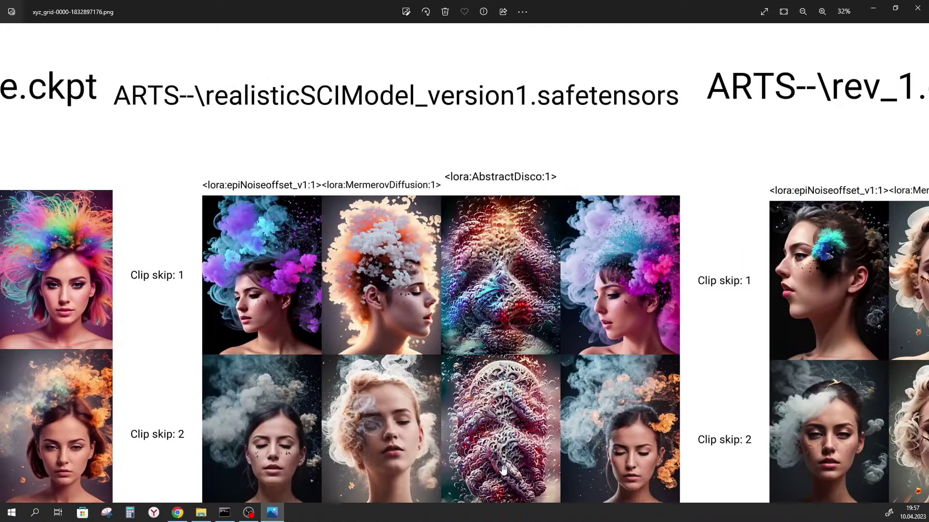
Return to the protogenX34Photorealism_1 grid and compare the clip skip 1 and 2 rows through to the realisticSCIModel_version1 grid
drag(187, 324, 757, 342)
drag(448, 358, 872, 359)
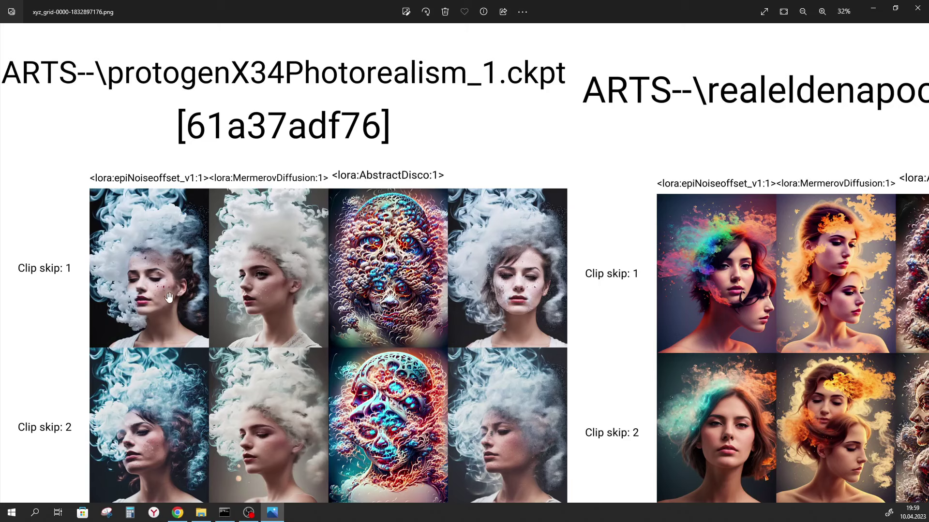
drag(596, 363, 246, 137)
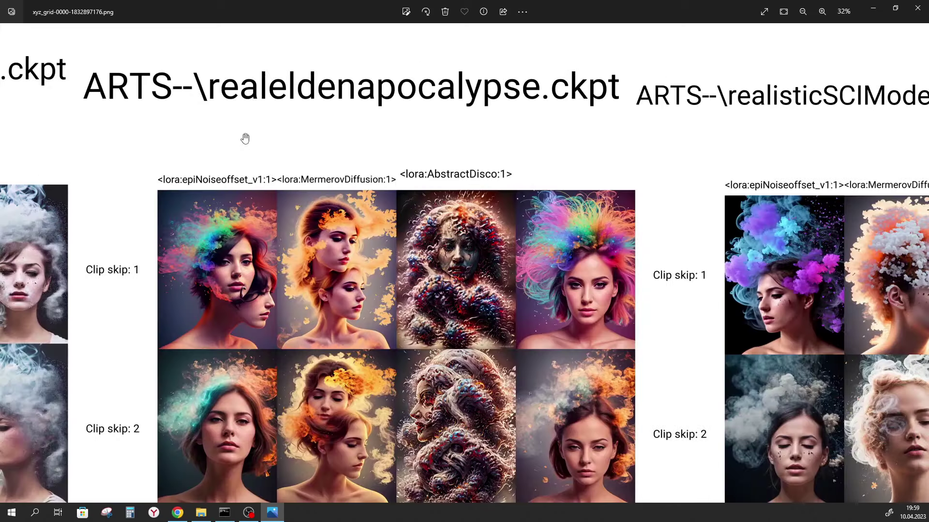
drag(500, 336, 477, 336)
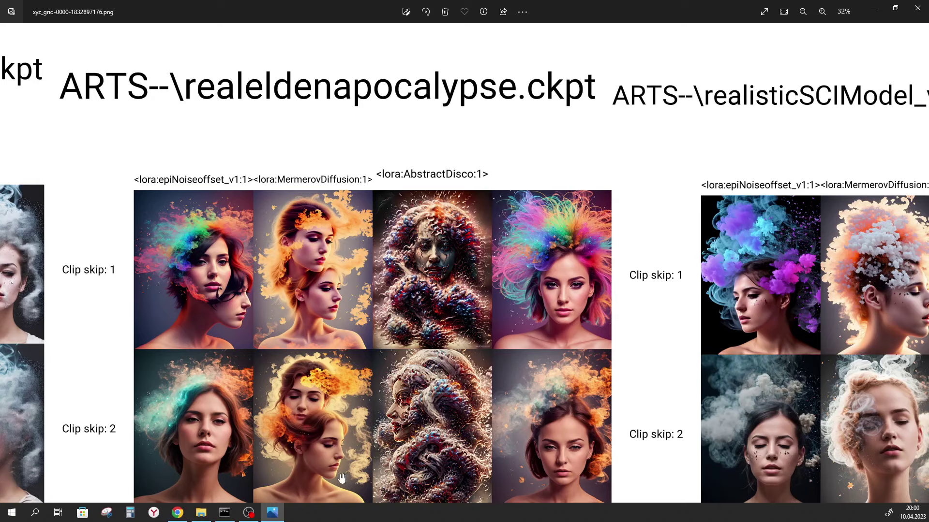
scroll(282, 314, right, 5)
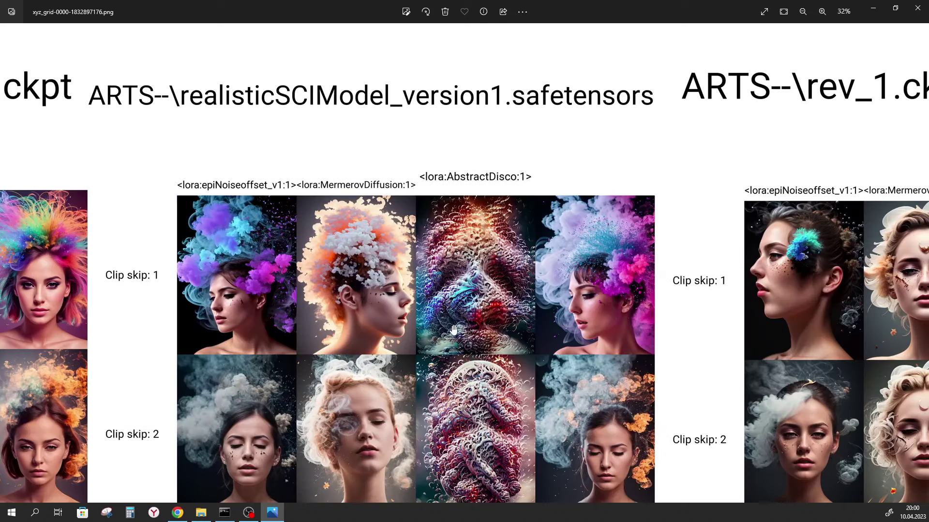
scroll(453, 330, right, 1)
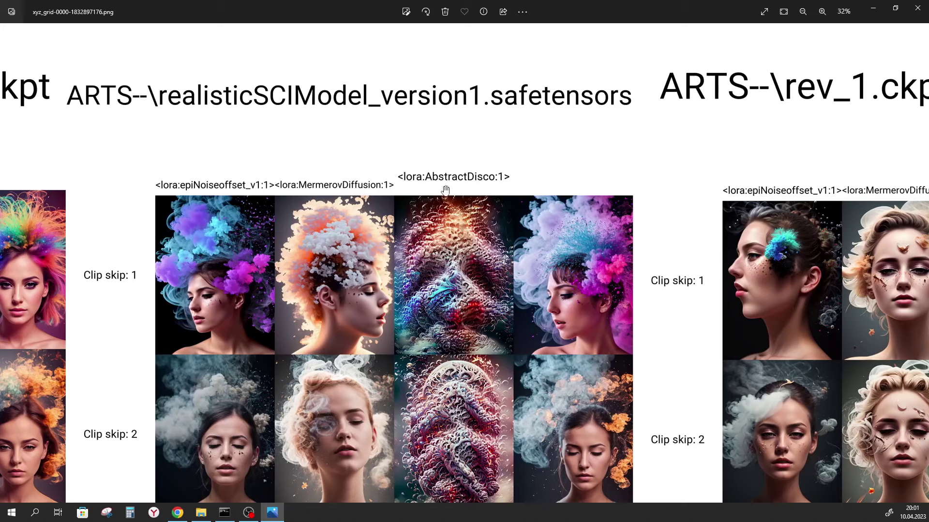